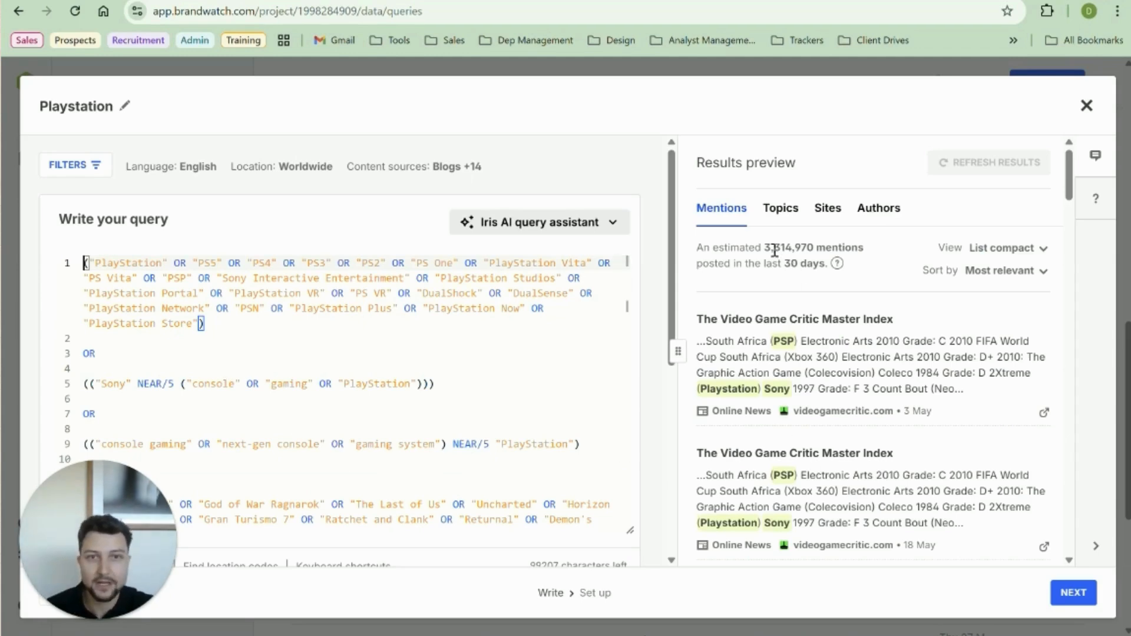
Check the estimated mention volume and its time span in the Playstation query's results preview
{"action": "left_click_drag", "start_coordinate": [766, 248], "coordinate": [880, 255]}
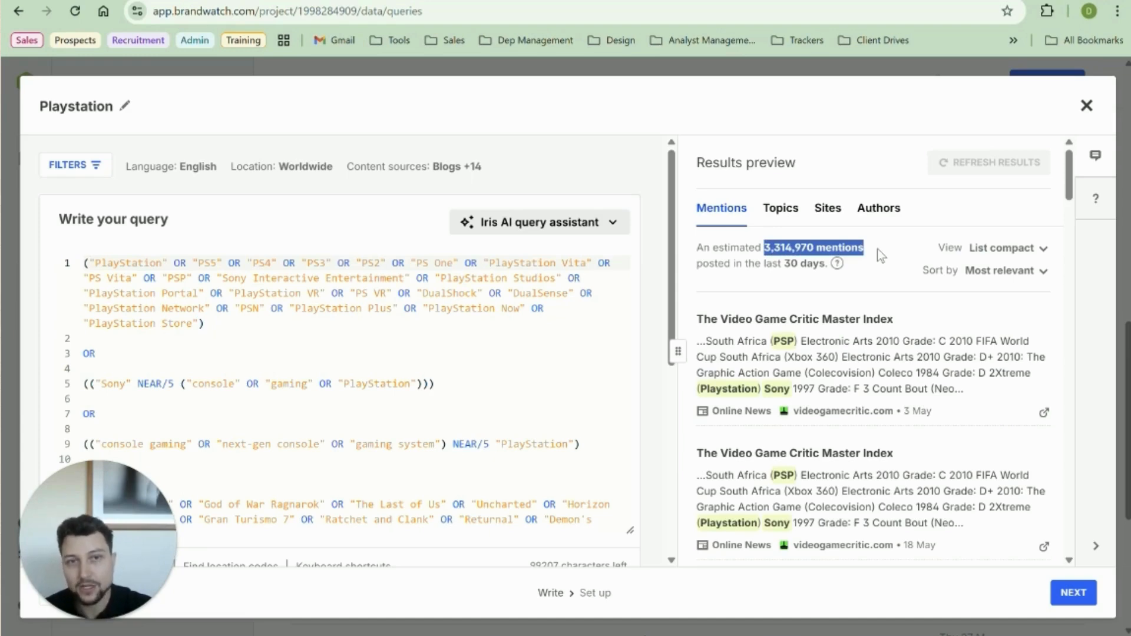
{"action": "left_click_drag", "start_coordinate": [785, 264], "coordinate": [826, 264]}
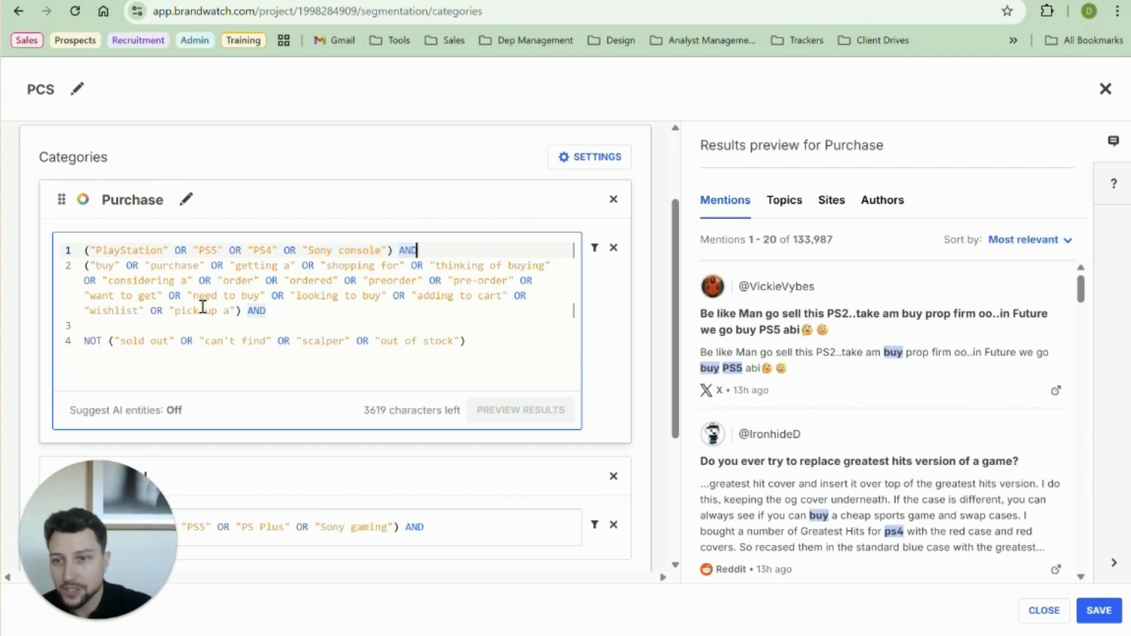
Review the PCS category list and examine the brand terms and buying-intent terms in the Purchase category's rule
{"action": "scroll", "coordinate": [220, 326], "scroll_direction": "down", "scroll_amount": 4}
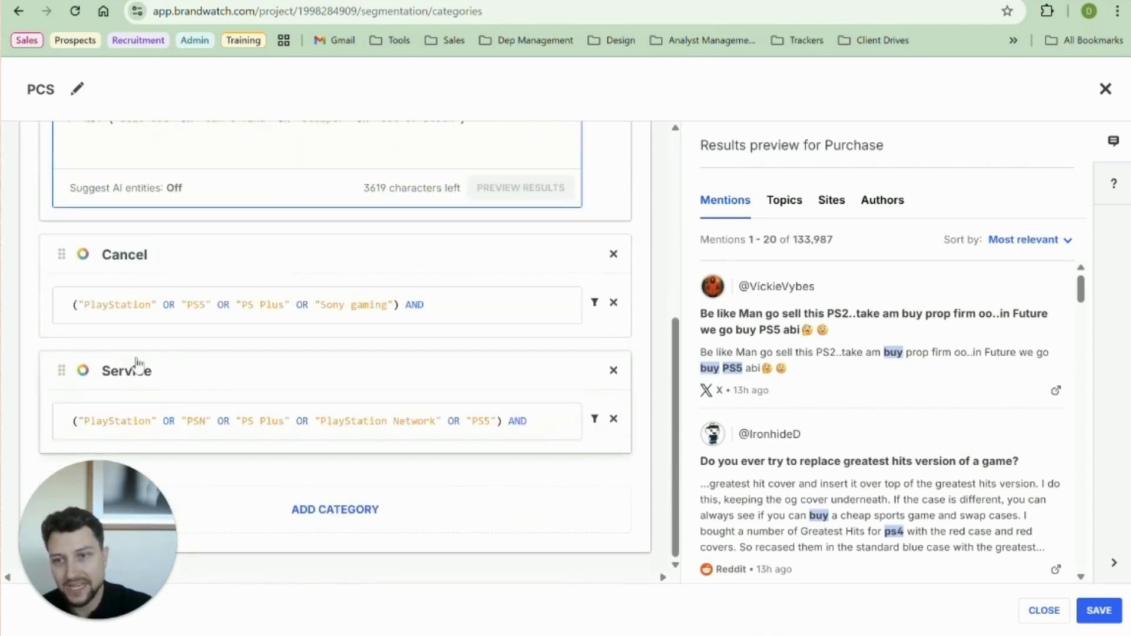
{"action": "scroll", "coordinate": [195, 392], "scroll_direction": "up", "scroll_amount": 6}
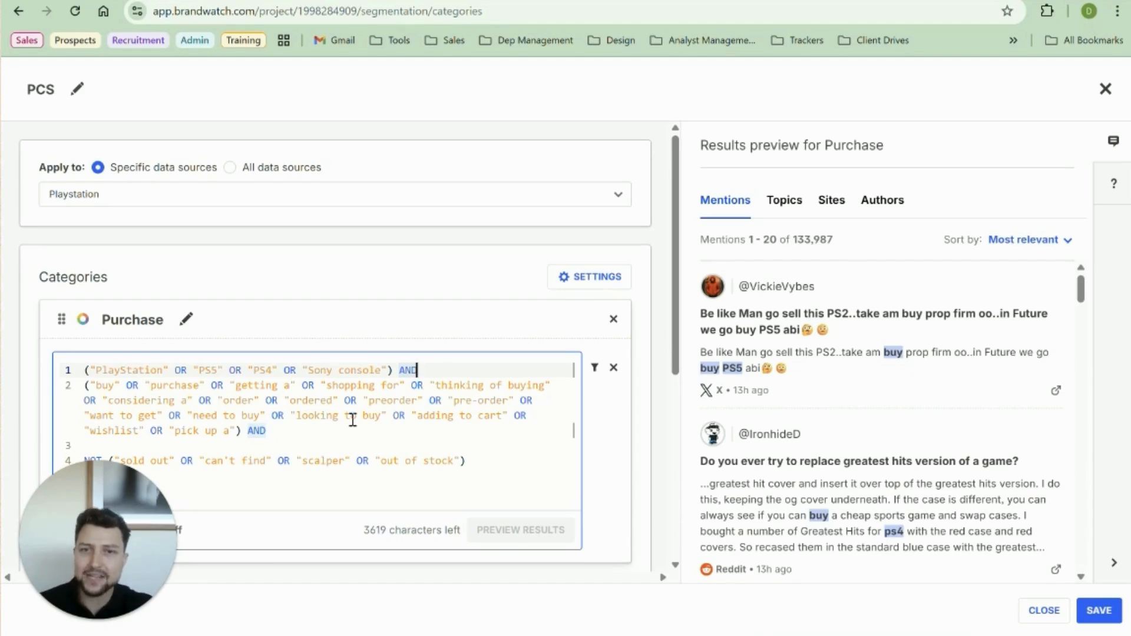
{"action": "scroll", "coordinate": [427, 422], "scroll_direction": "down", "scroll_amount": 1}
{"action": "triple_click", "coordinate": [329, 305]}
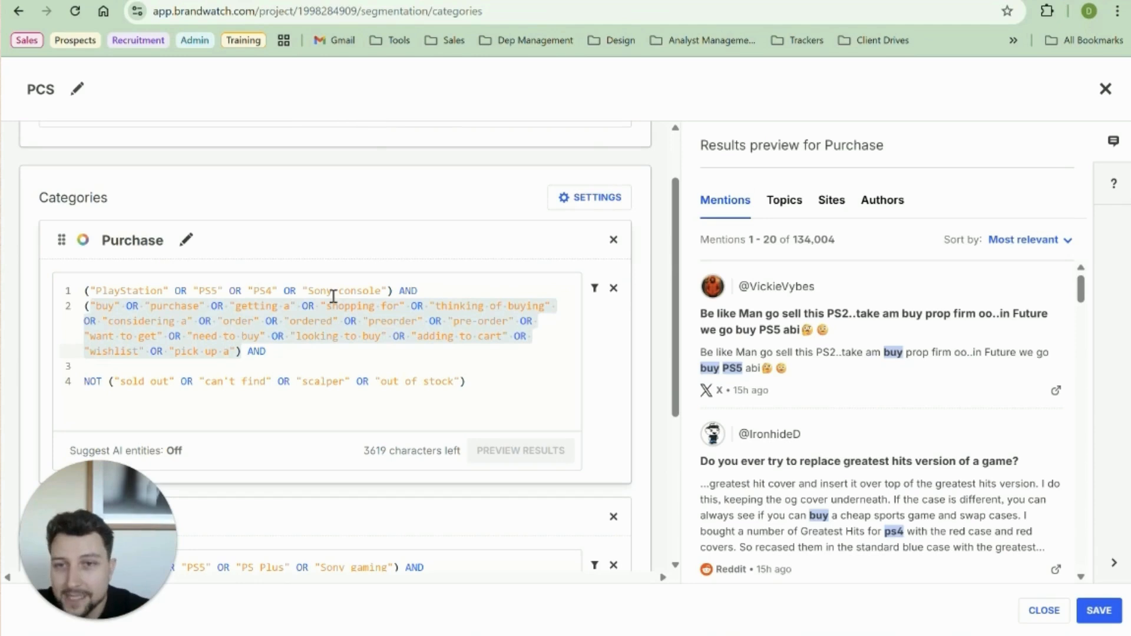
{"action": "left_click", "coordinate": [304, 358]}
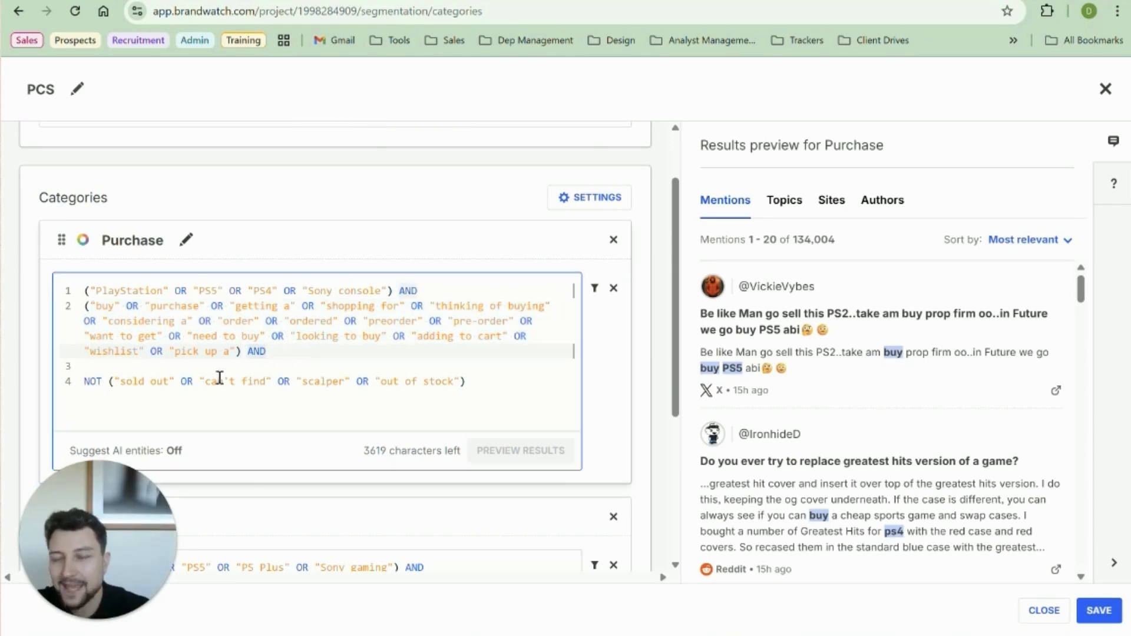
{"action": "double_click", "coordinate": [117, 292]}
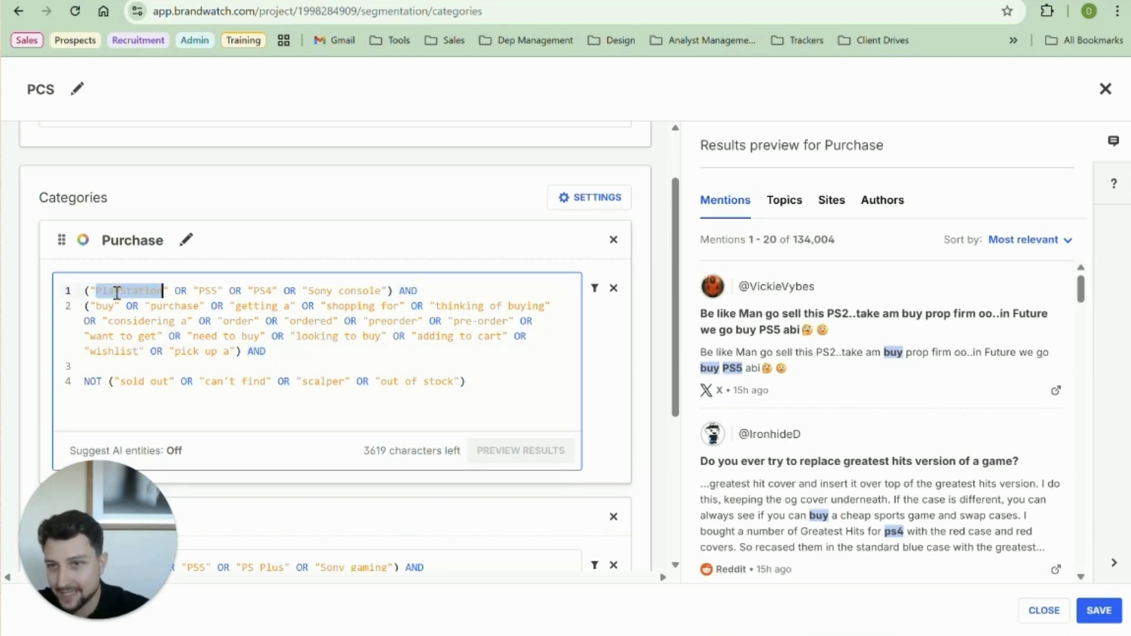
{"action": "left_click", "coordinate": [405, 291]}
{"action": "left_click_drag", "start_coordinate": [87, 306], "coordinate": [241, 351]}
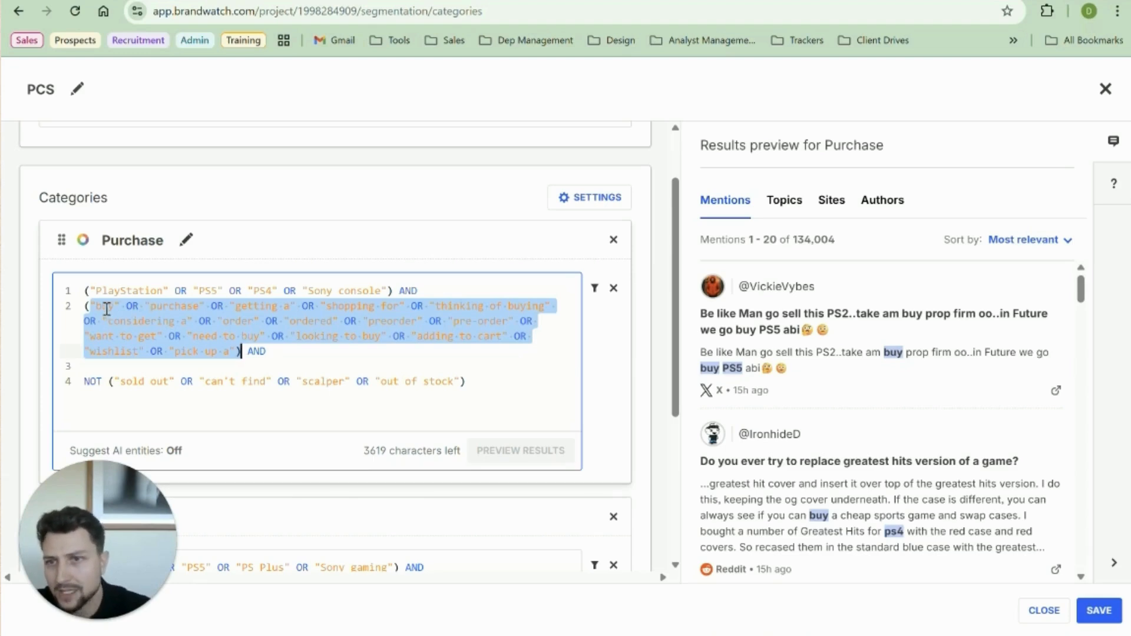
{"action": "left_click", "coordinate": [130, 312]}
{"action": "double_click", "coordinate": [174, 307]}
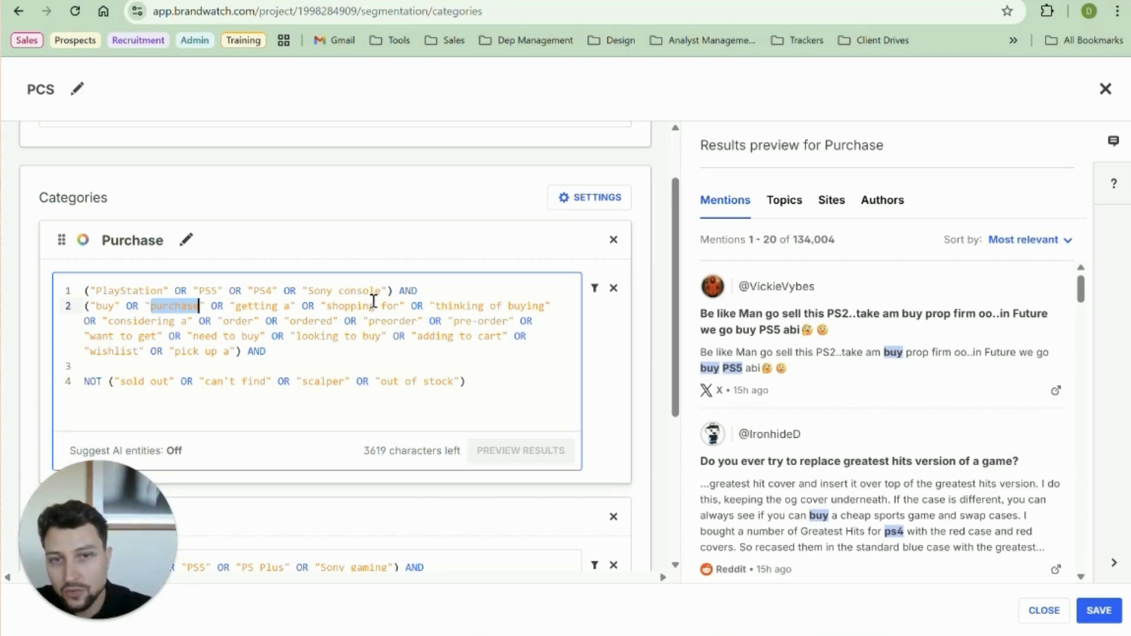
Open the Cancel category's rule and examine its PlayStation brand terms and the AND operator joining them to the next group
{"action": "scroll", "coordinate": [373, 301], "scroll_direction": "down", "scroll_amount": 4}
{"action": "left_click", "coordinate": [182, 296]}
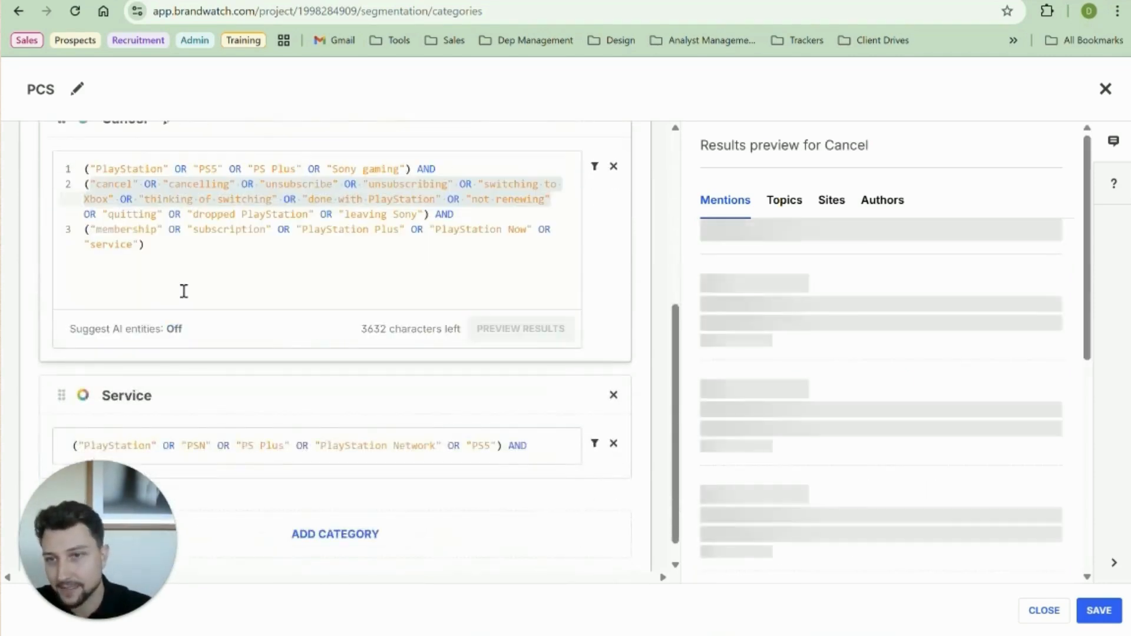
{"action": "scroll", "coordinate": [319, 334], "scroll_direction": "up", "scroll_amount": 1}
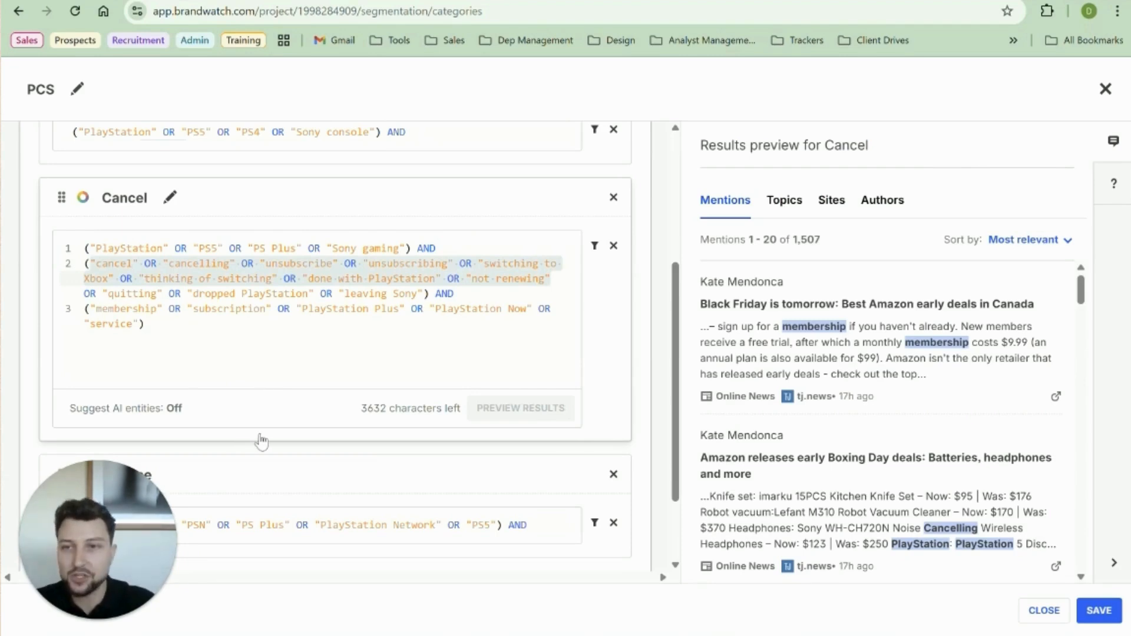
{"action": "left_click", "coordinate": [144, 329]}
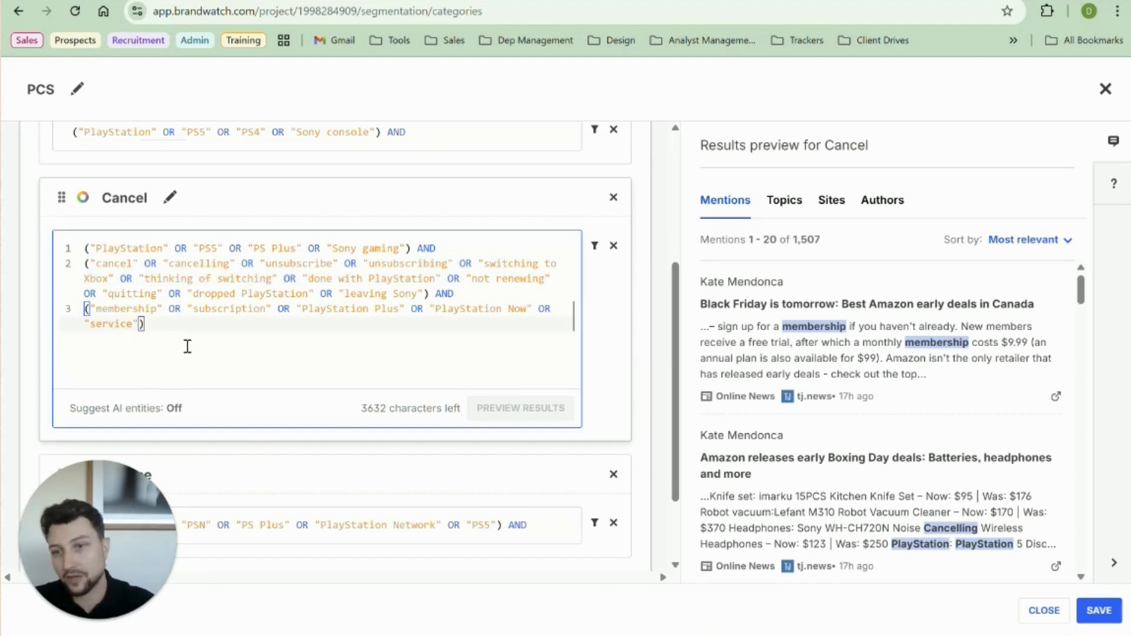
{"action": "double_click", "coordinate": [129, 248]}
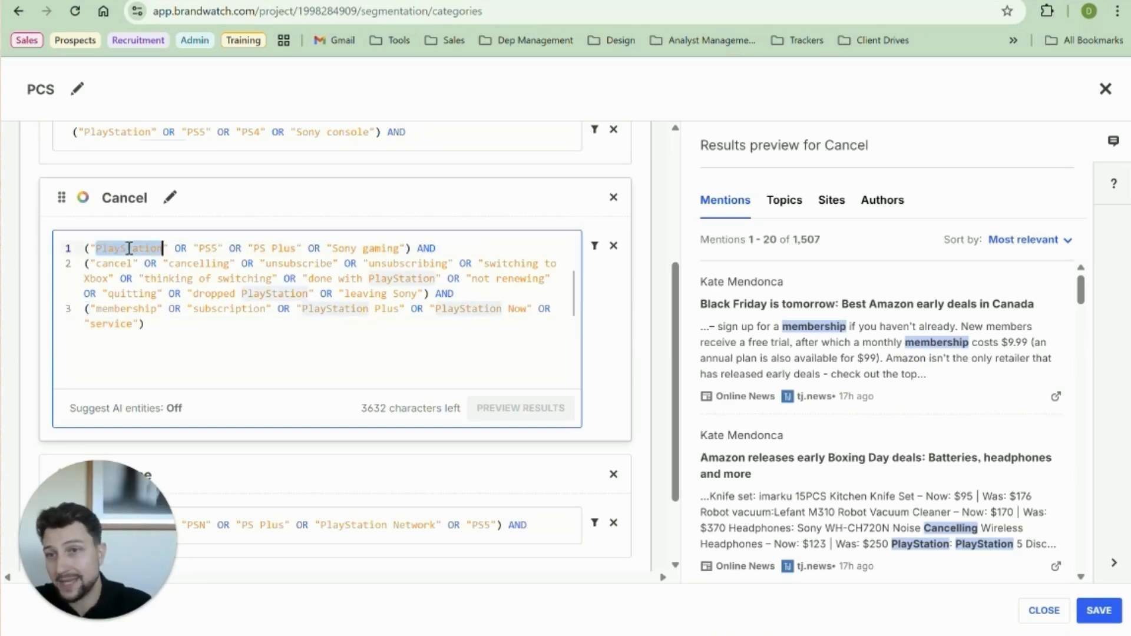
{"action": "double_click", "coordinate": [207, 249]}
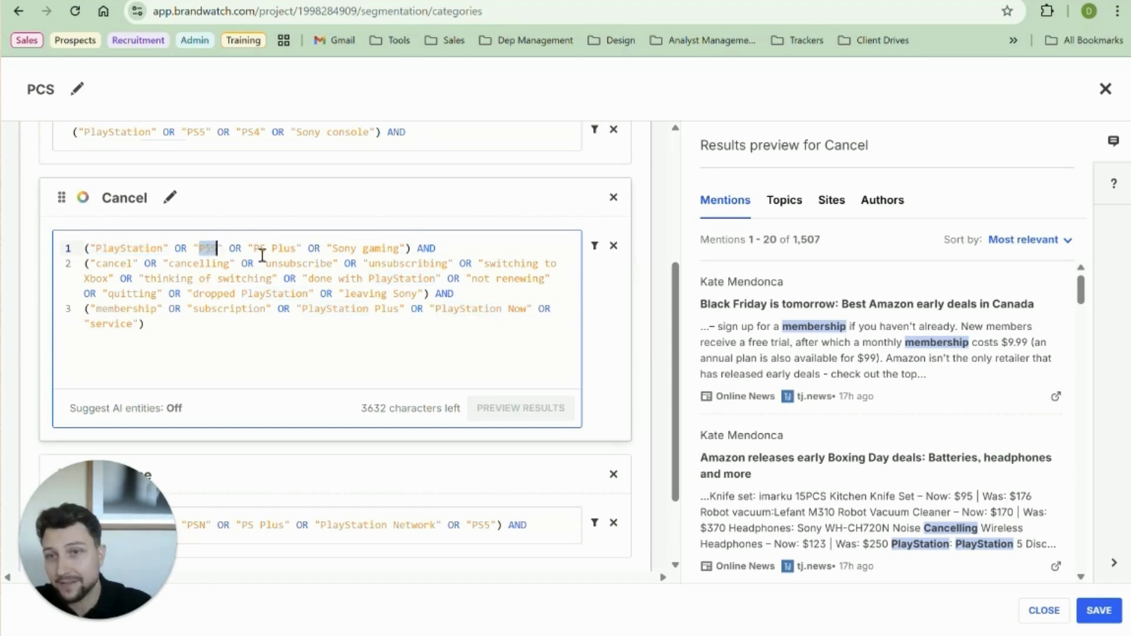
{"action": "left_click_drag", "start_coordinate": [252, 248], "coordinate": [298, 249]}
{"action": "double_click", "coordinate": [427, 248]}
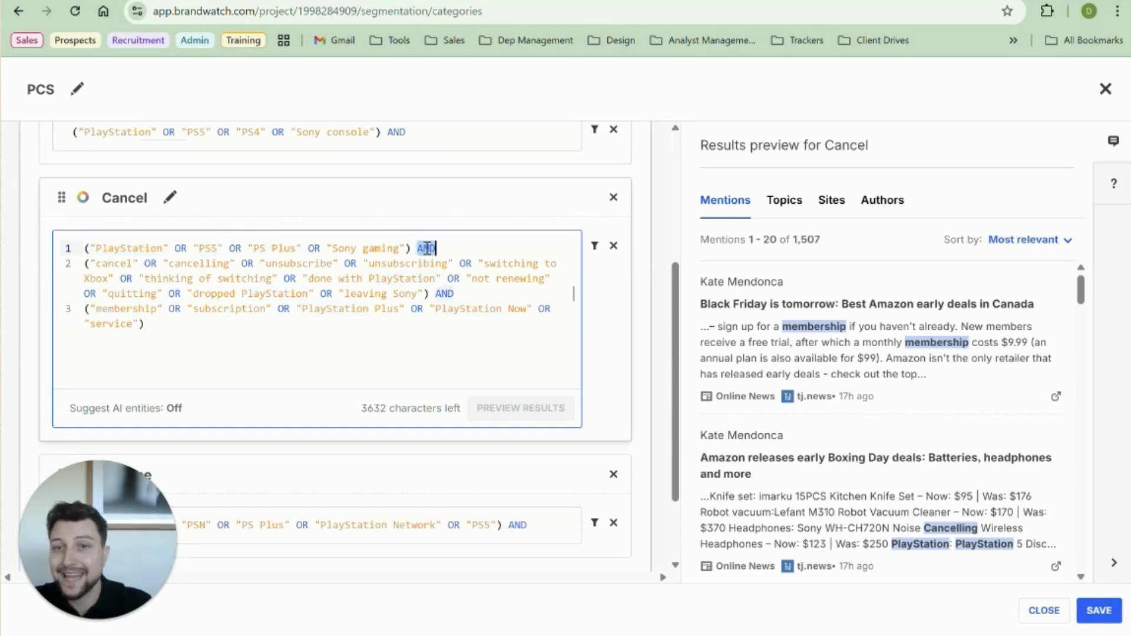
Examine the cancelling, unsubscribing and switching terms in the second line of the Cancel category's rule
{"action": "left_click", "coordinate": [113, 266]}
{"action": "double_click", "coordinate": [112, 263]}
{"action": "double_click", "coordinate": [200, 263]}
{"action": "double_click", "coordinate": [302, 264]}
{"action": "double_click", "coordinate": [389, 264]}
{"action": "left_click_drag", "start_coordinate": [490, 264], "coordinate": [100, 286]}
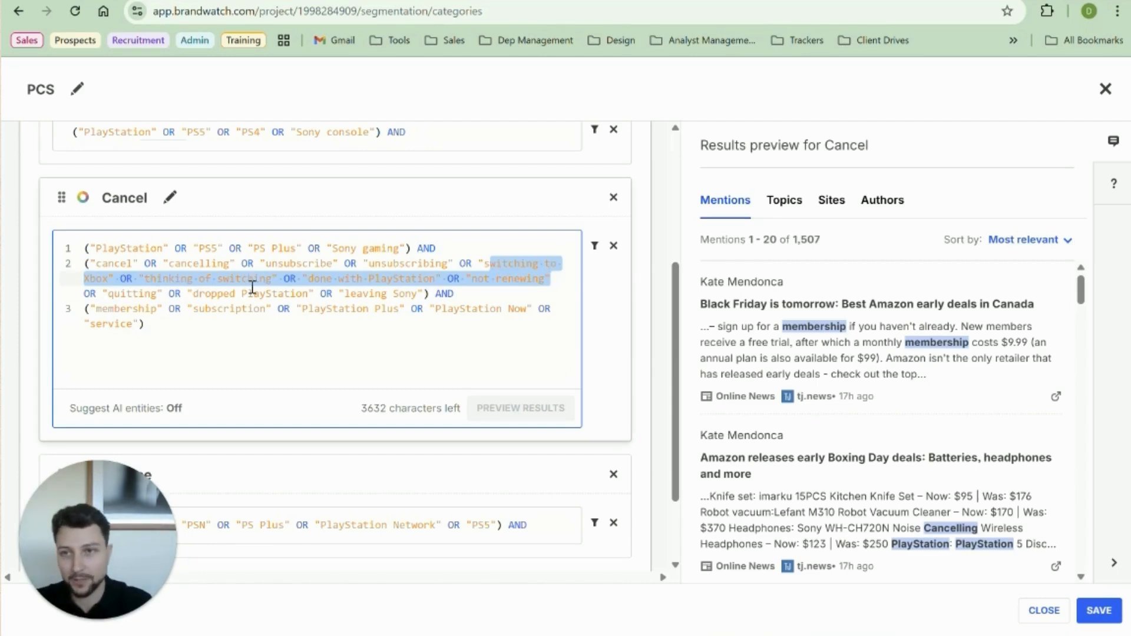
{"action": "left_click", "coordinate": [259, 228]}
Open the Service category's rule to review its terms, then look back over the Purchase and Cancel categories
{"action": "scroll", "coordinate": [259, 235], "scroll_direction": "down", "scroll_amount": 2}
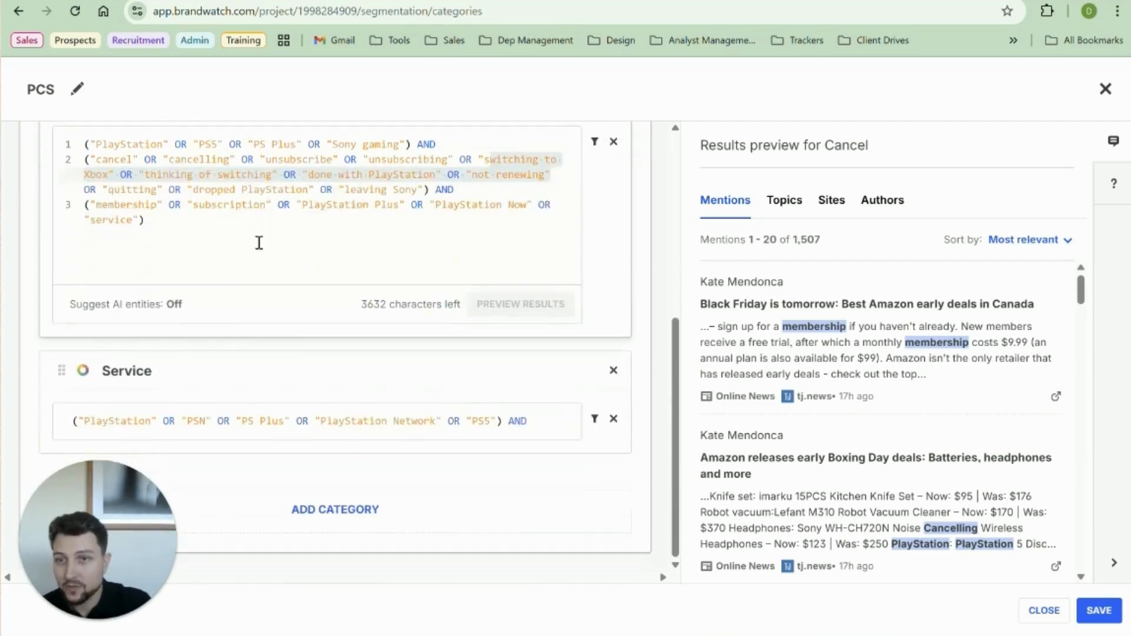
{"action": "left_click", "coordinate": [218, 384]}
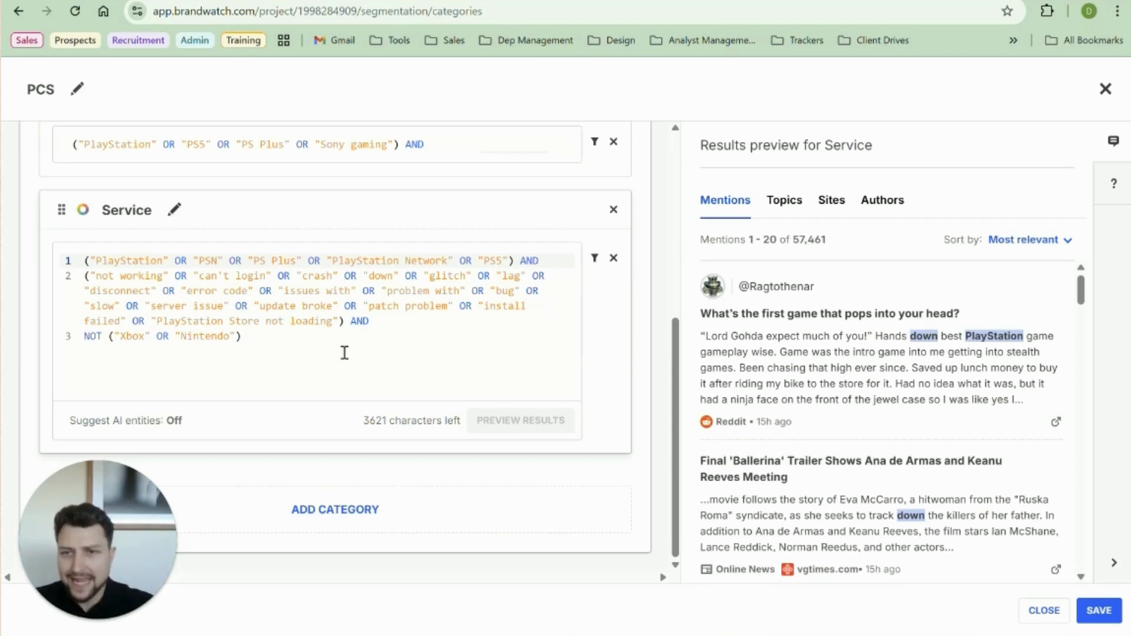
{"action": "scroll", "coordinate": [320, 413], "scroll_direction": "up", "scroll_amount": 1}
{"action": "scroll", "coordinate": [318, 418], "scroll_direction": "up", "scroll_amount": 1}
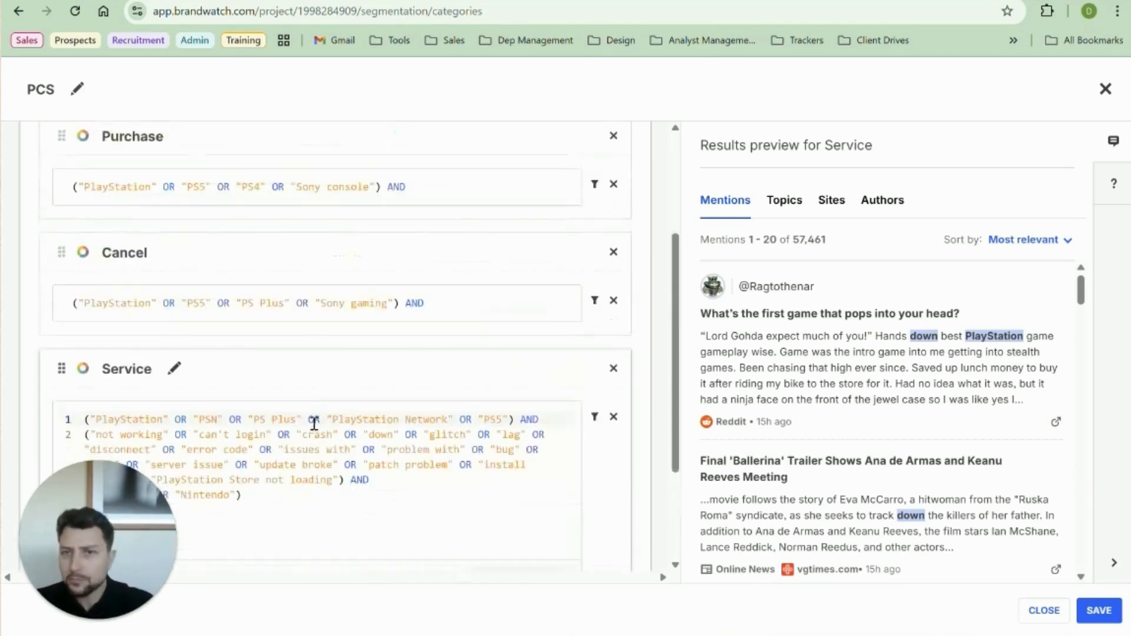
{"action": "scroll", "coordinate": [313, 448], "scroll_direction": "up", "scroll_amount": 1}
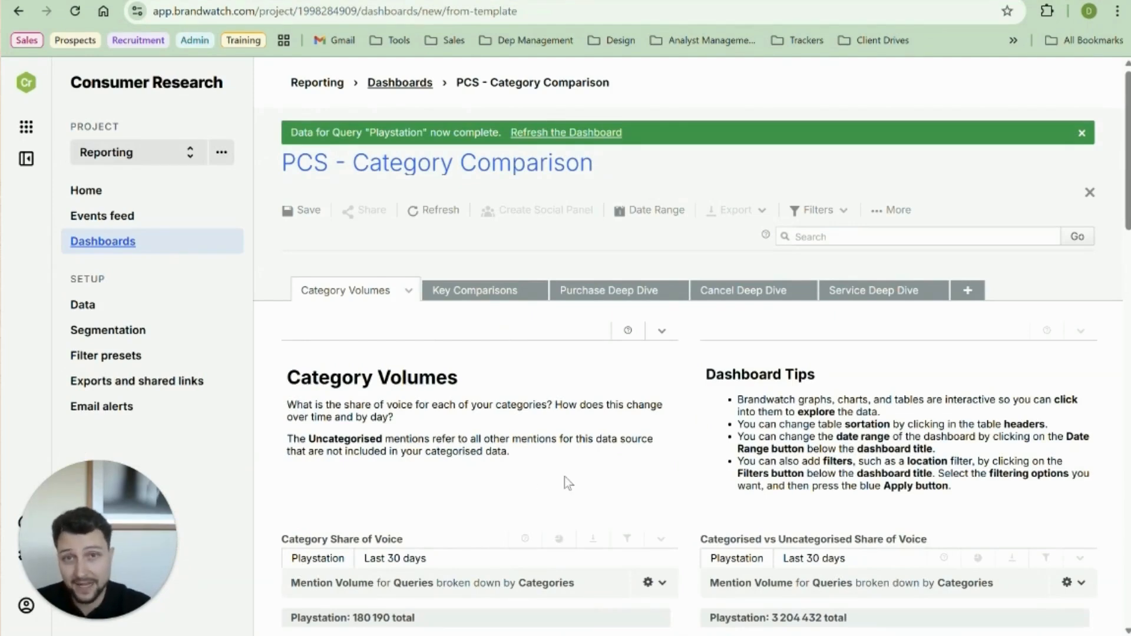
Examine the category share of voice, categorised versus uncategorised and Volume Benchmark charts on the PCS - Category Comparison dashboard
{"action": "scroll", "coordinate": [579, 478], "scroll_direction": "down", "scroll_amount": 8}
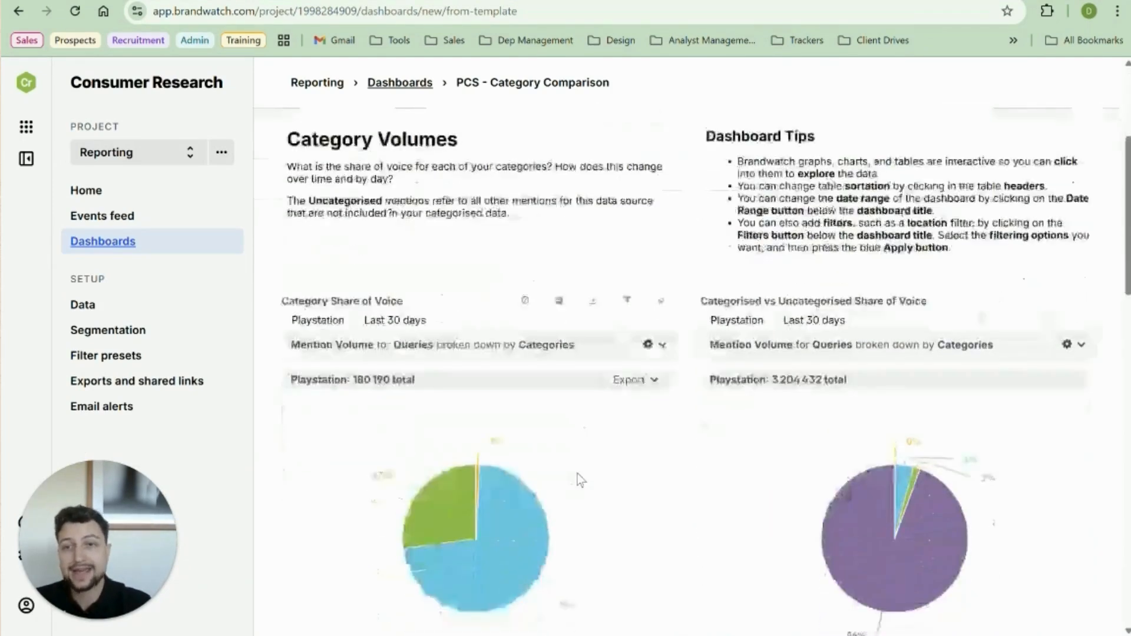
{"action": "scroll", "coordinate": [579, 478], "scroll_direction": "up", "scroll_amount": 2}
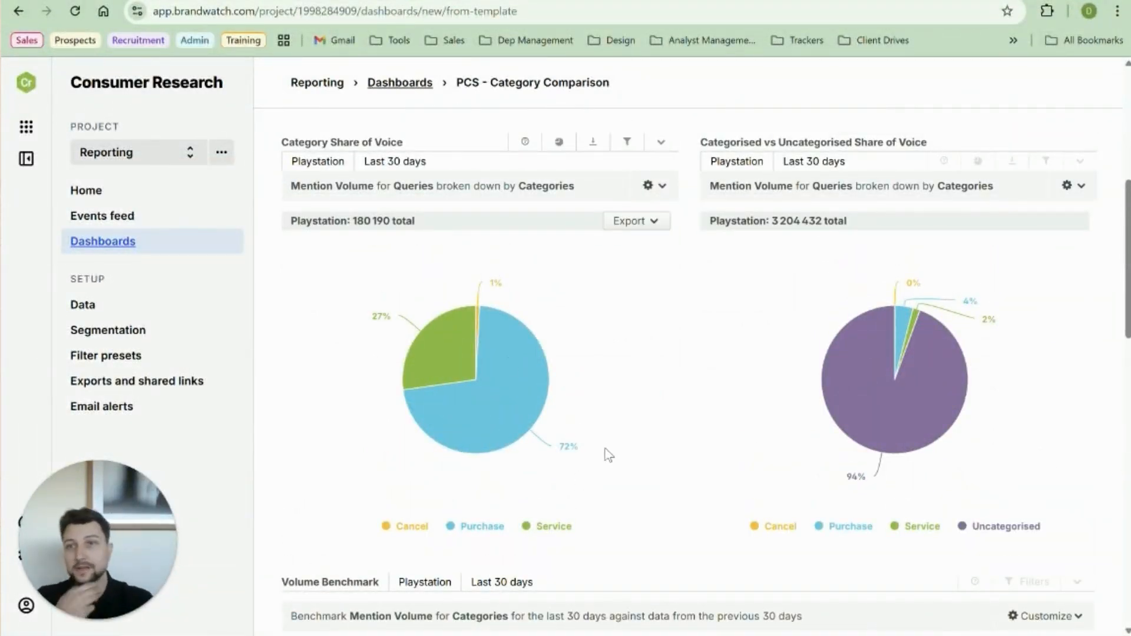
{"action": "scroll", "coordinate": [643, 470], "scroll_direction": "up", "scroll_amount": 4}
{"action": "scroll", "coordinate": [644, 469], "scroll_direction": "down", "scroll_amount": 4}
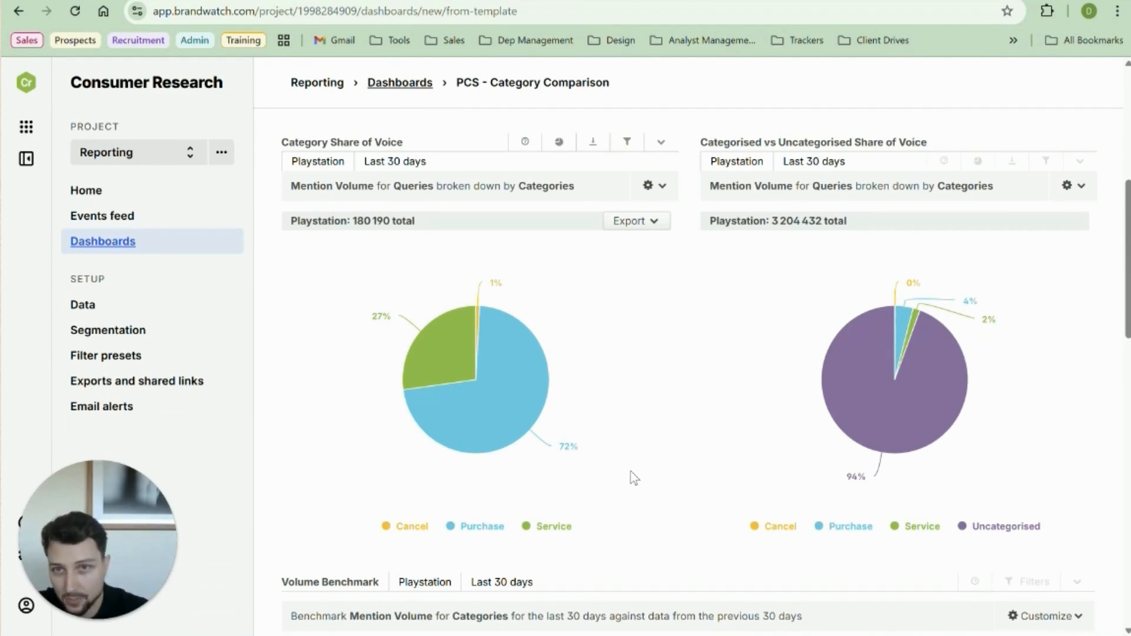
{"action": "mouse_move", "coordinate": [393, 168]}
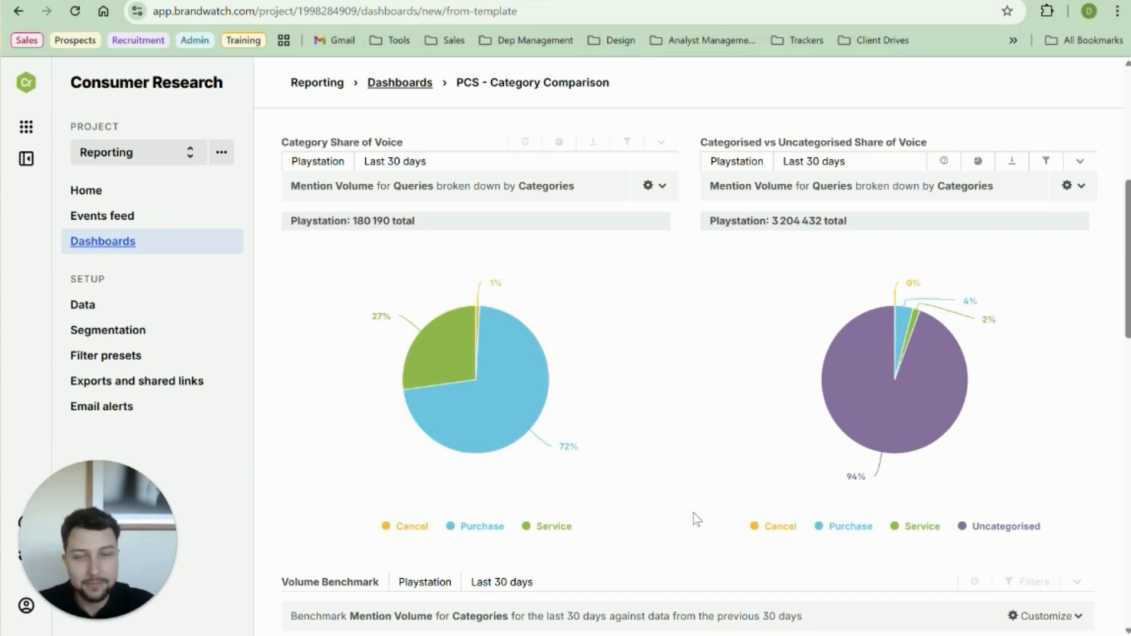
{"action": "mouse_move", "coordinate": [524, 423]}
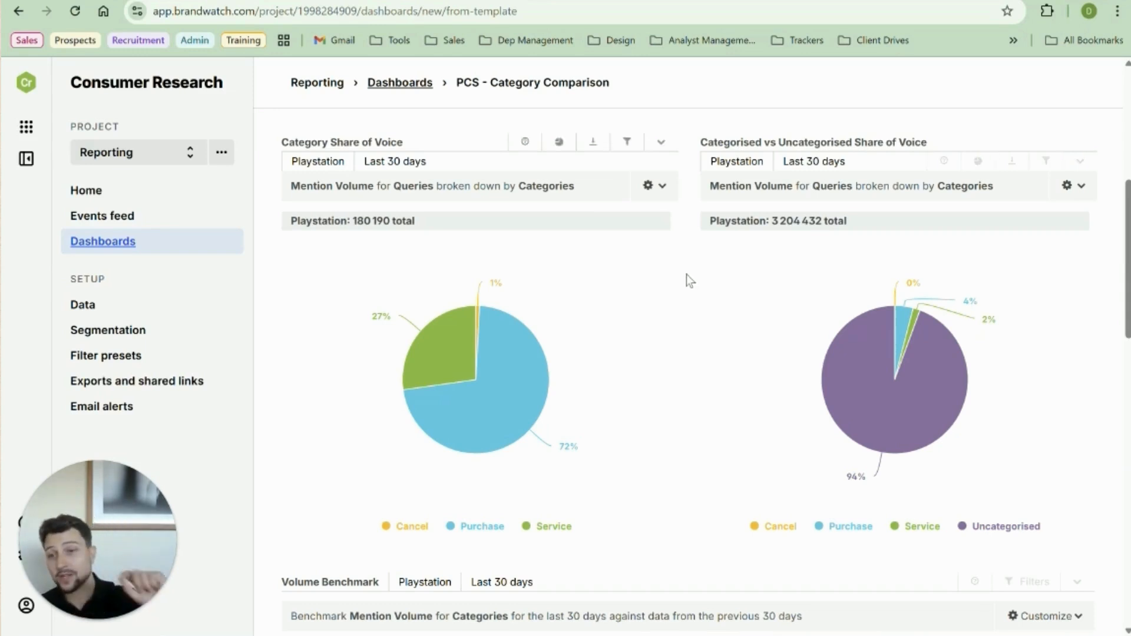
{"action": "scroll", "coordinate": [694, 266], "scroll_direction": "down", "scroll_amount": 3}
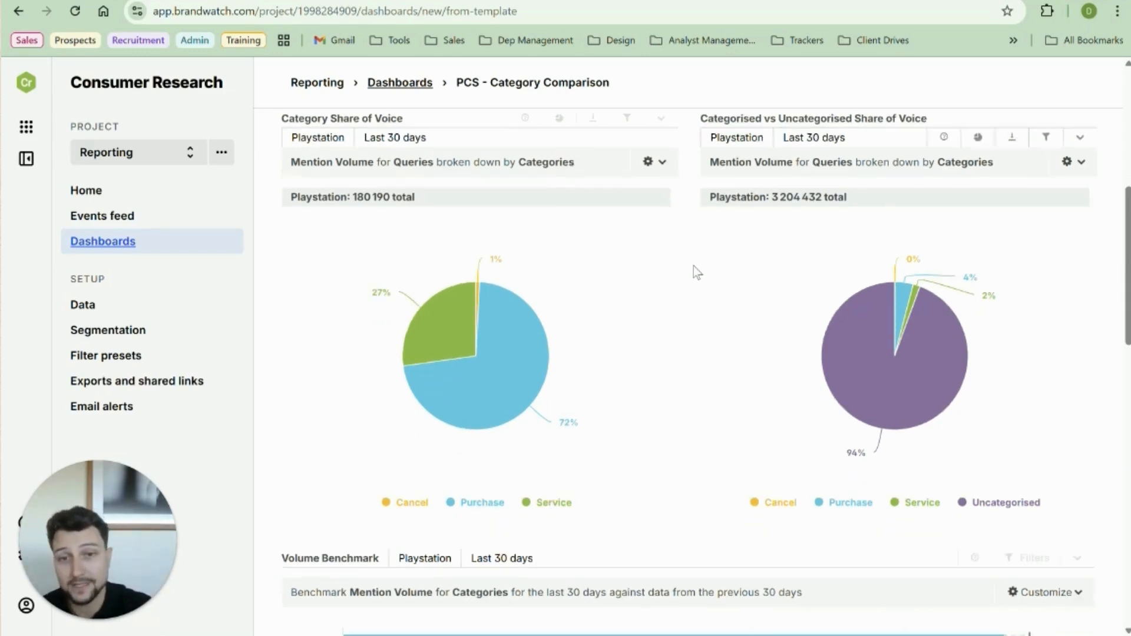
{"action": "scroll", "coordinate": [694, 267], "scroll_direction": "down", "scroll_amount": 10}
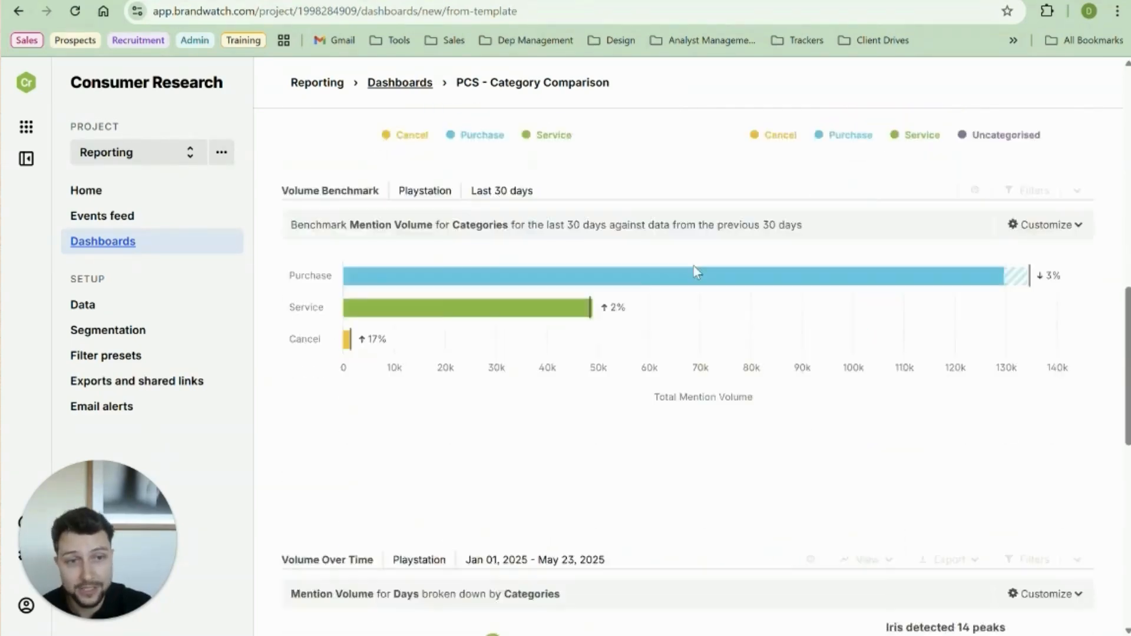
Inspect the peaks in the Volume Over Time chart, focusing on the Service category's 8 Feb data point
{"action": "scroll", "coordinate": [694, 266], "scroll_direction": "down", "scroll_amount": 2}
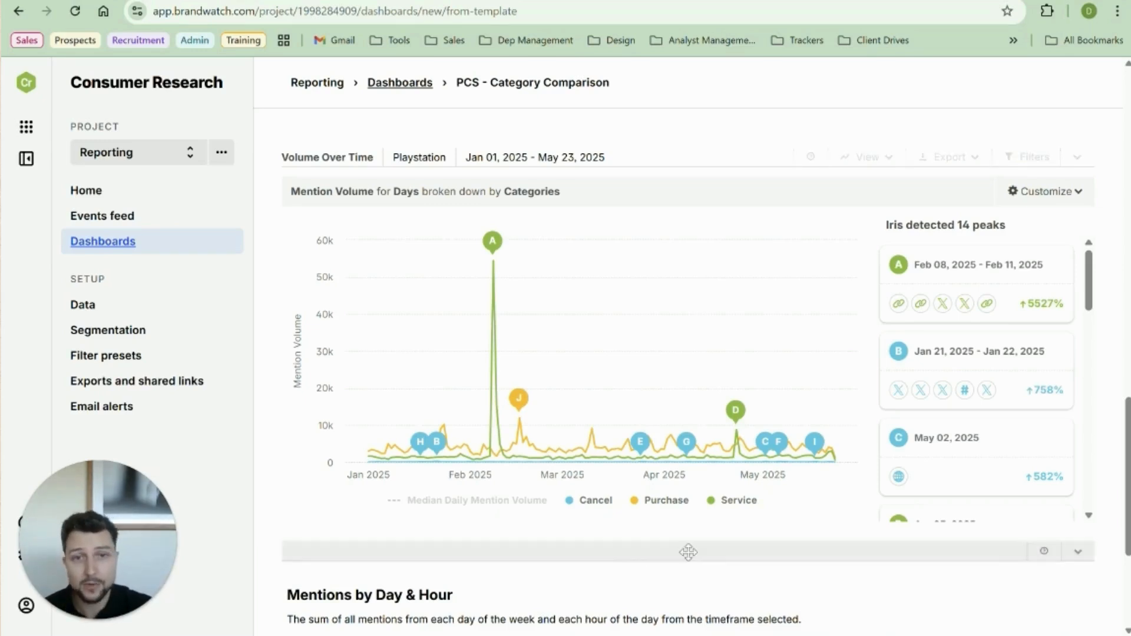
{"action": "mouse_move", "coordinate": [739, 430]}
{"action": "mouse_move", "coordinate": [494, 271]}
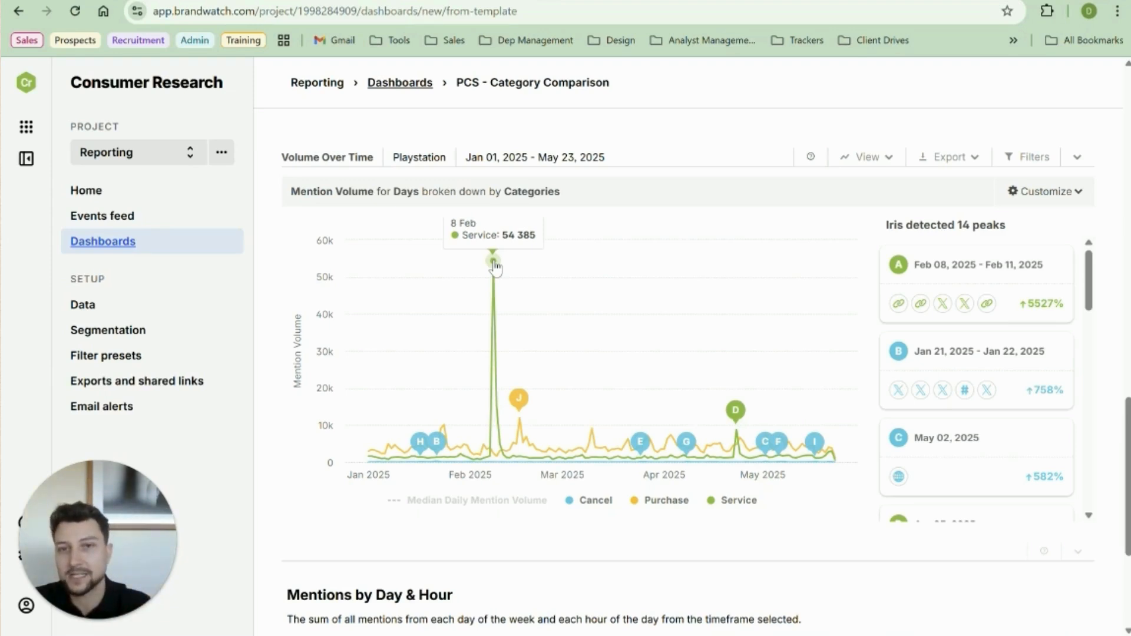
{"action": "left_click", "coordinate": [493, 262]}
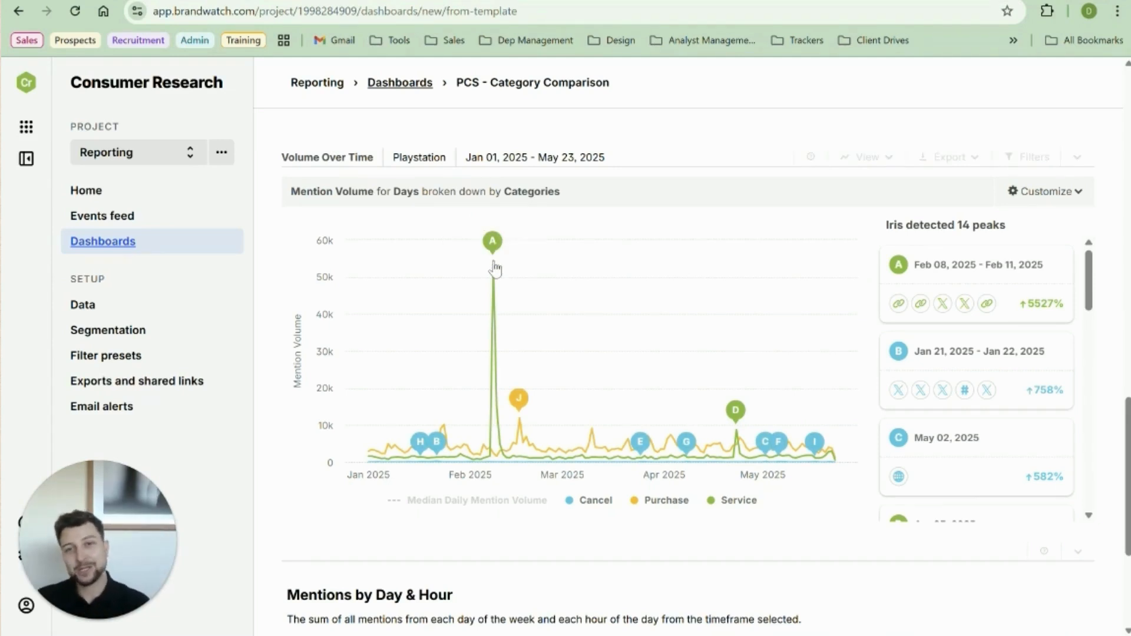
{"action": "mouse_move", "coordinate": [494, 269]}
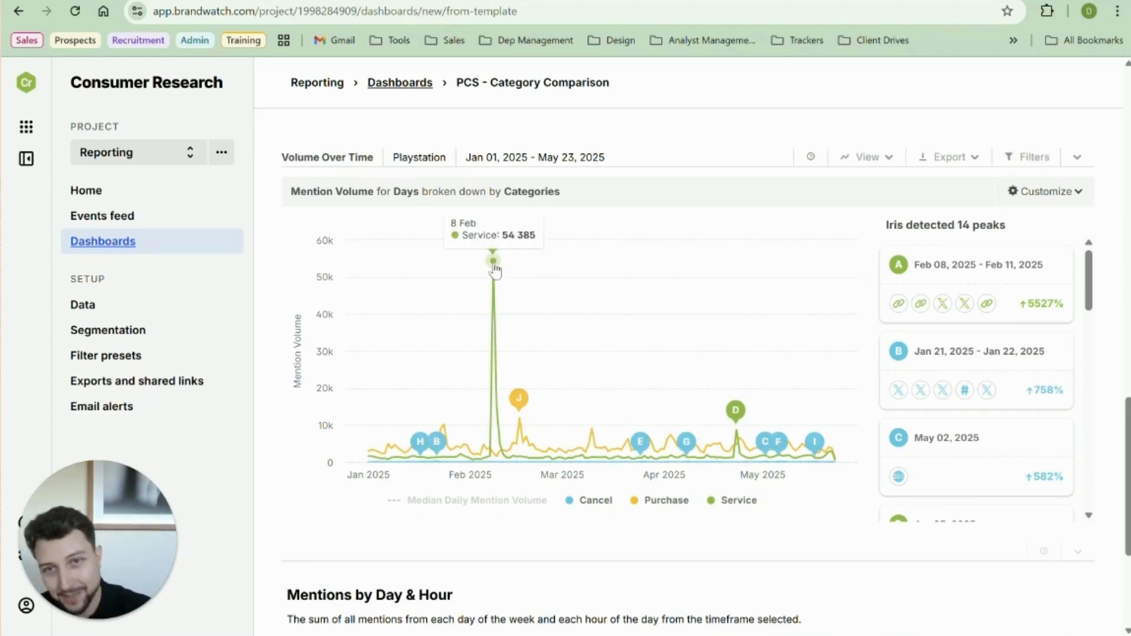